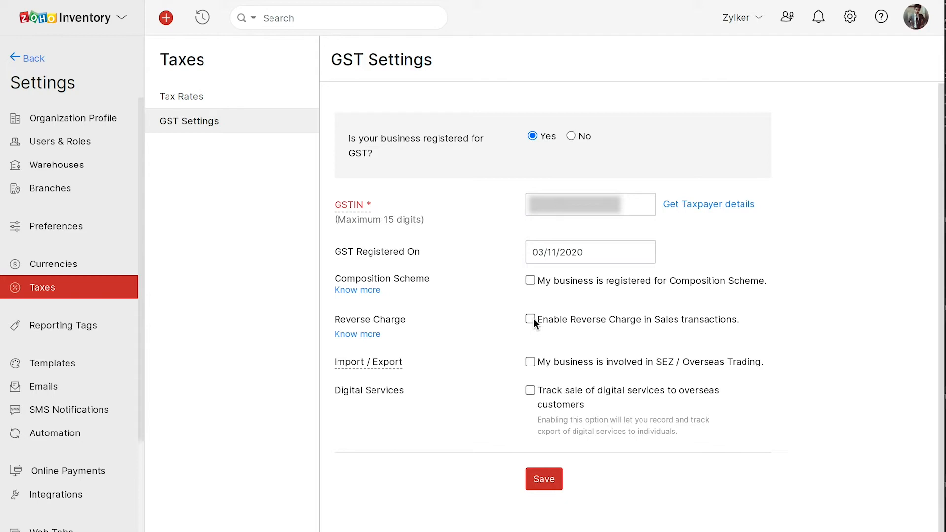
# Step: Enable SEZ / Overseas Trading in the GST settings with Office Supplies as the custom duty tracking account, and save
pyautogui.click(531, 362)
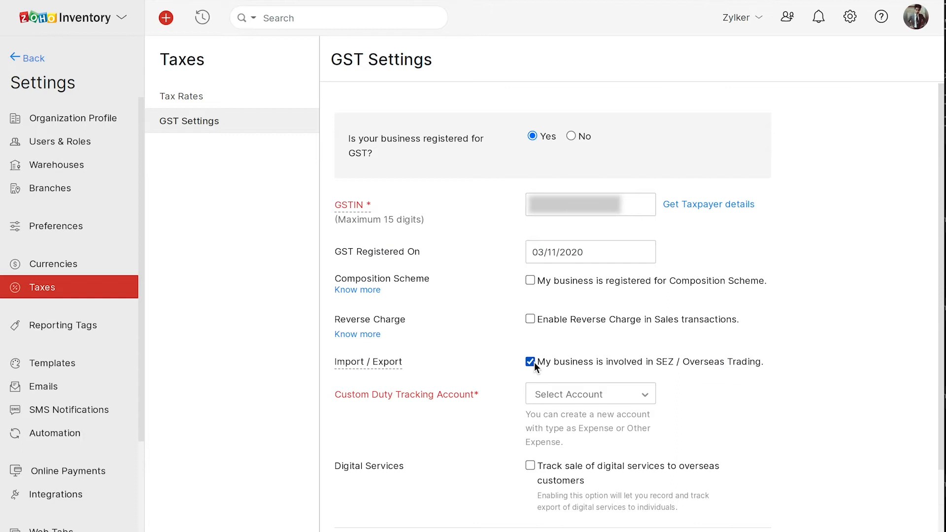
pyautogui.scroll(-2, 535, 362)
pyautogui.click(622, 322)
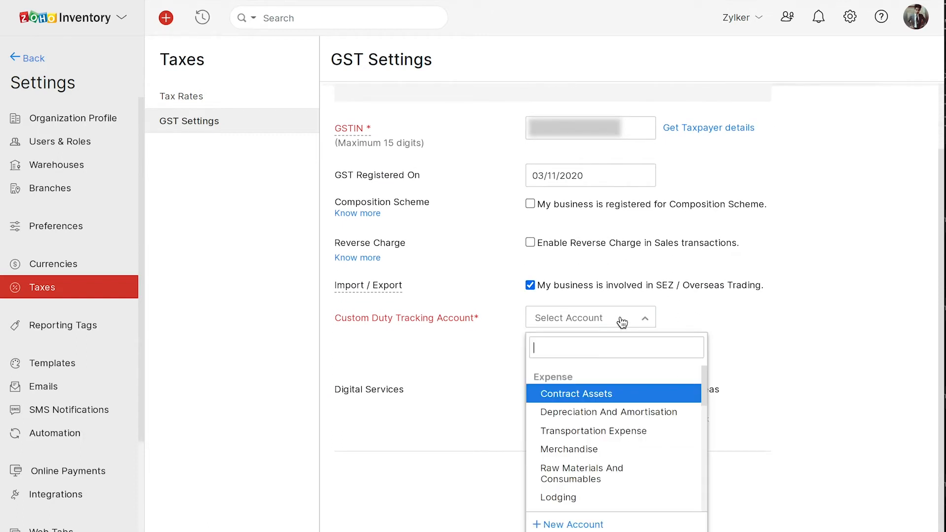
pyautogui.scroll(-5, 589, 472)
pyautogui.scroll(-2, 591, 473)
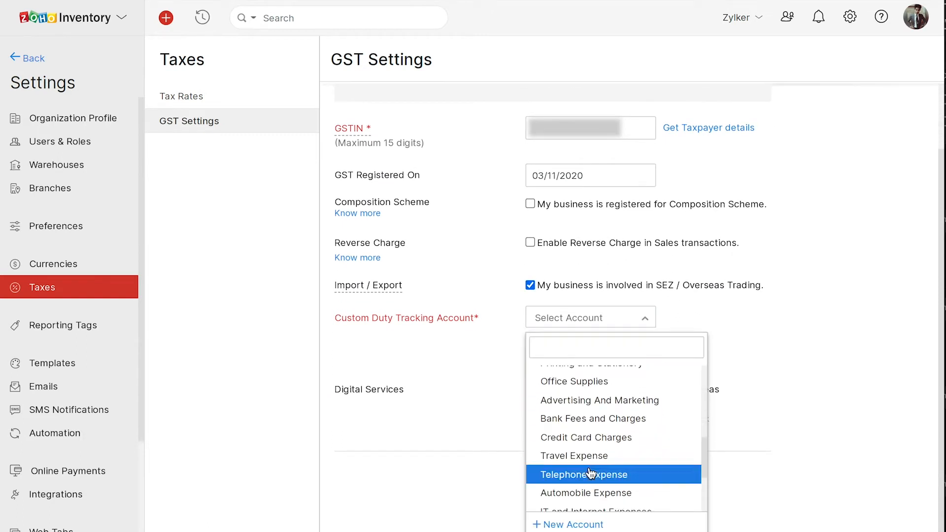
pyautogui.click(589, 383)
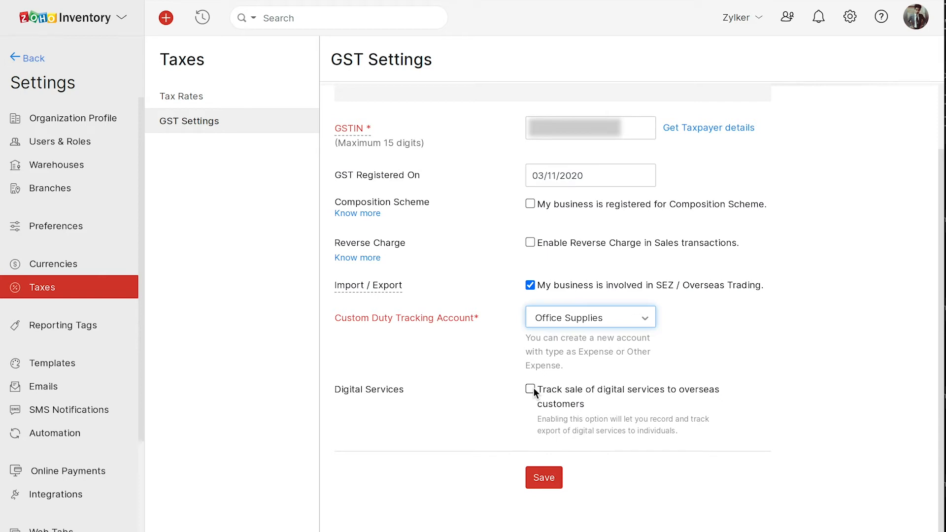
pyautogui.click(552, 477)
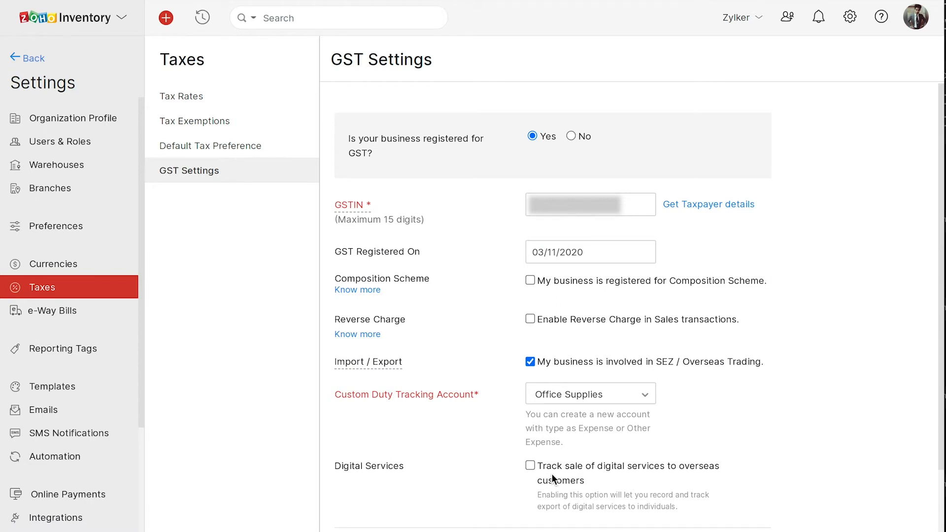
# Step: Set the default tax preference to GST5 [5%] for intra-state and IGST5 [5%] for inter-state, and save it
pyautogui.click(182, 141)
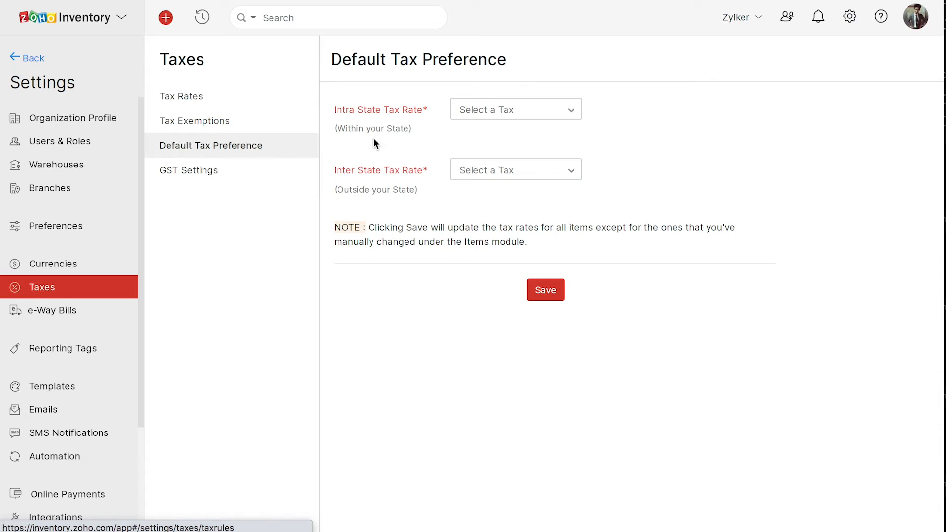
pyautogui.click(507, 113)
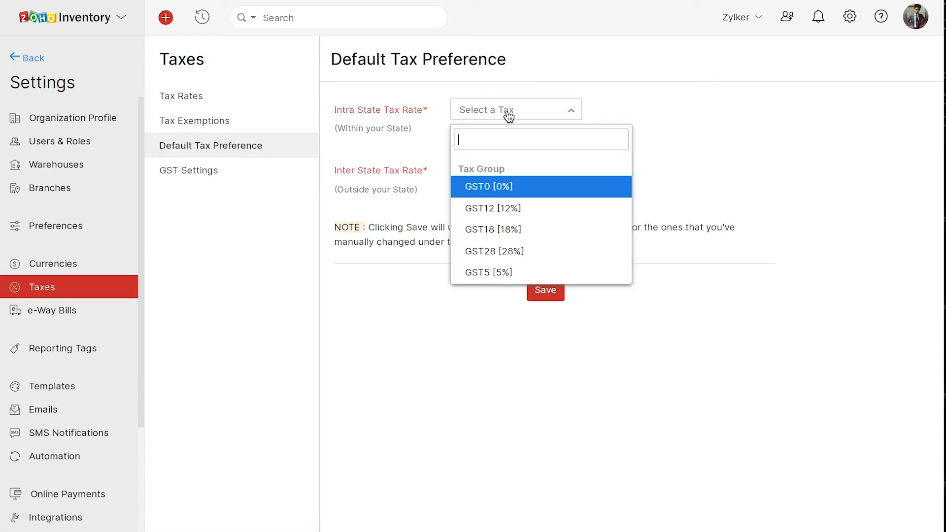
pyautogui.click(508, 272)
pyautogui.click(508, 172)
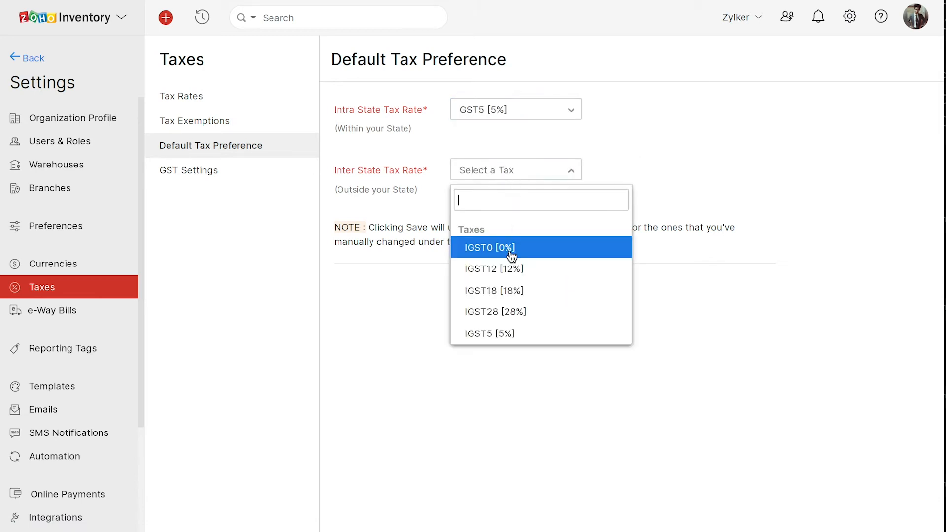
pyautogui.click(502, 331)
pyautogui.click(547, 292)
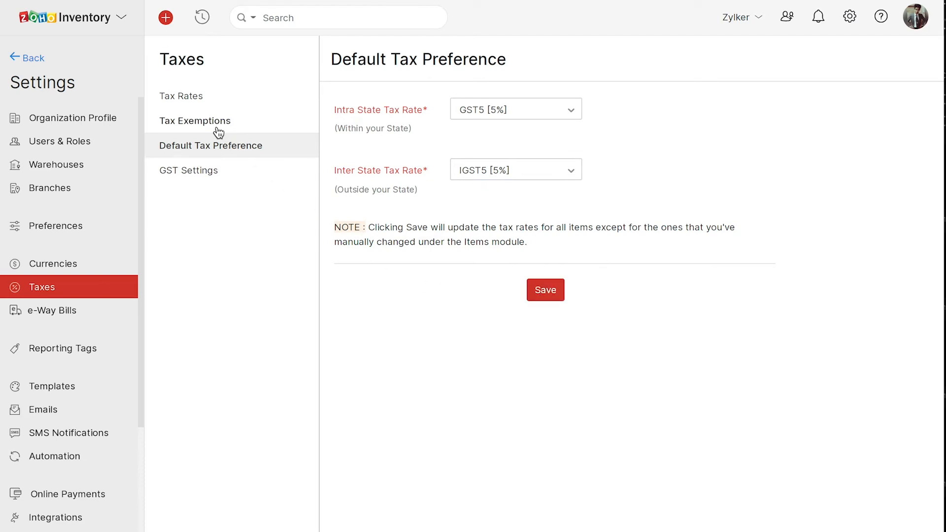
# Step: Add a new tax rate named CESS at 17% with the tax type Cess
pyautogui.click(188, 103)
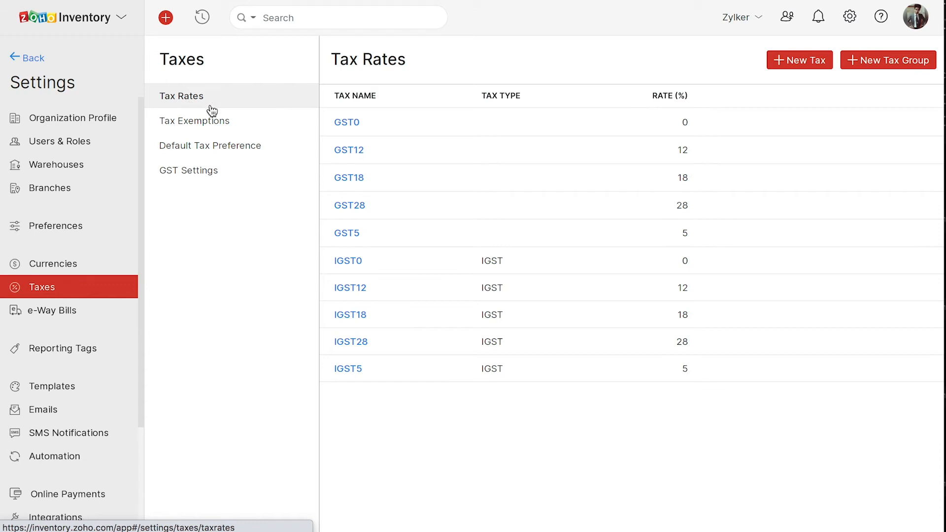
pyautogui.click(803, 61)
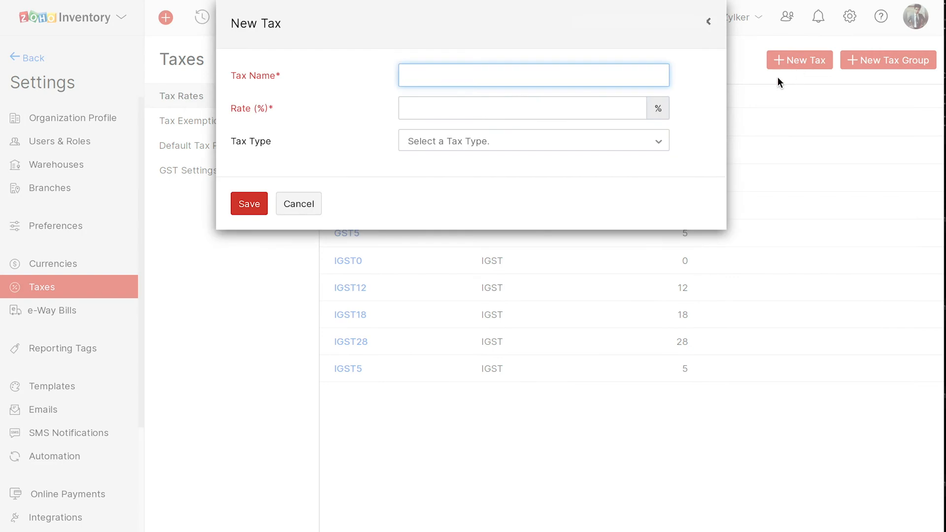
pyautogui.write('CESS')
pyautogui.click(507, 106)
pyautogui.write('17')
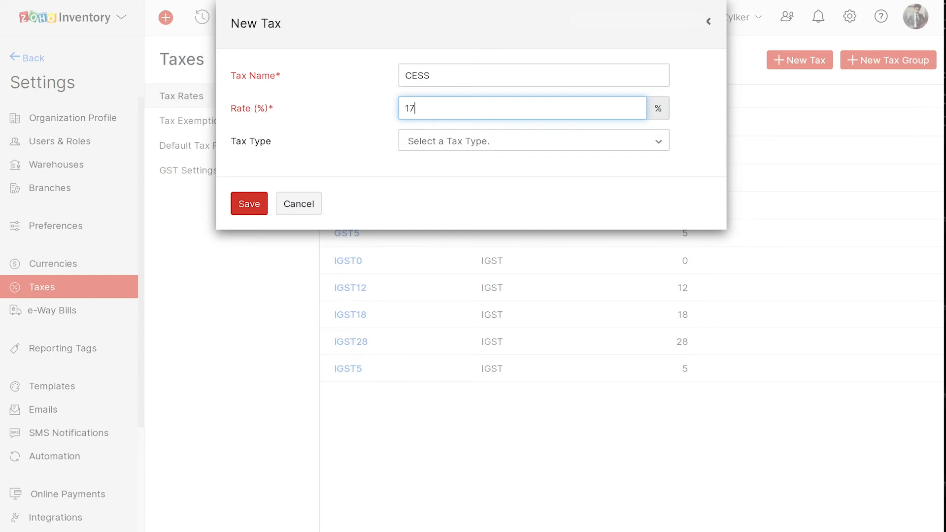
pyautogui.click(515, 143)
pyautogui.click(460, 271)
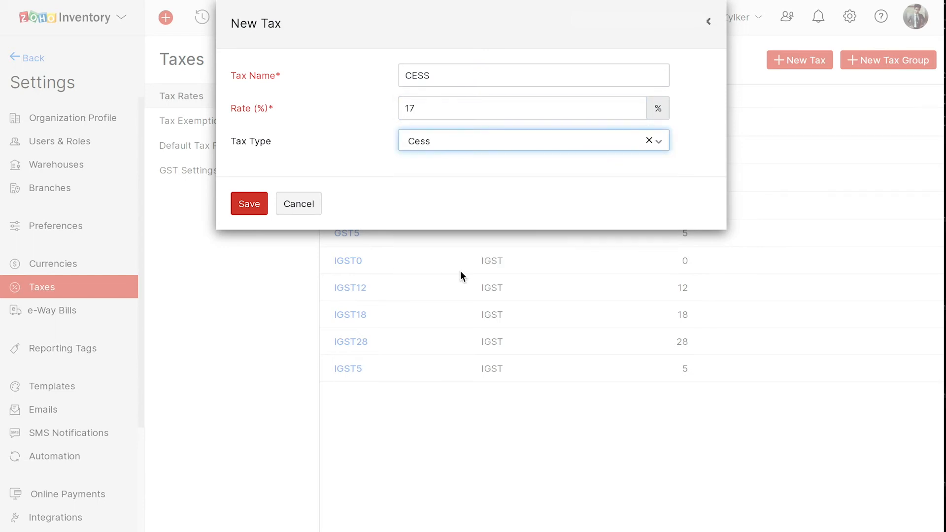
pyautogui.click(249, 205)
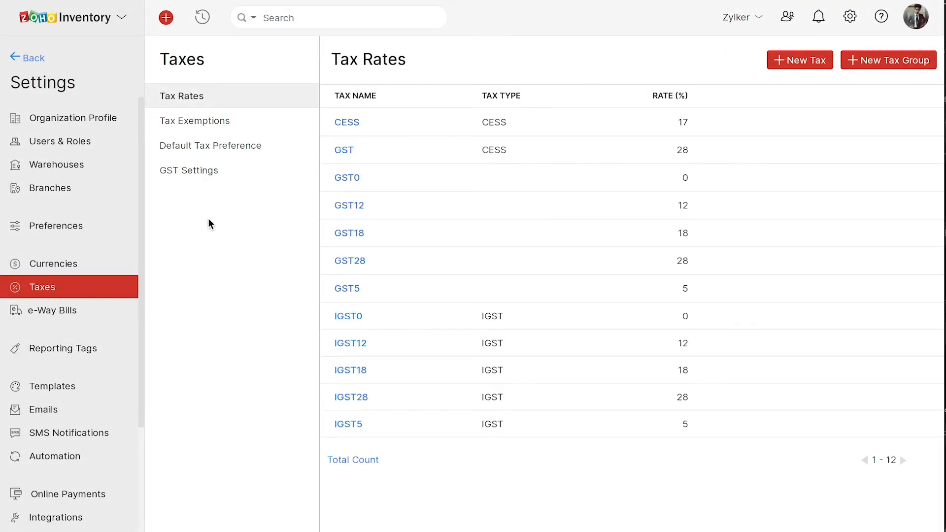
# Step: Create a tax group named Motor Vehicle that combines the CESS and SGST 14 taxes
pyautogui.click(876, 65)
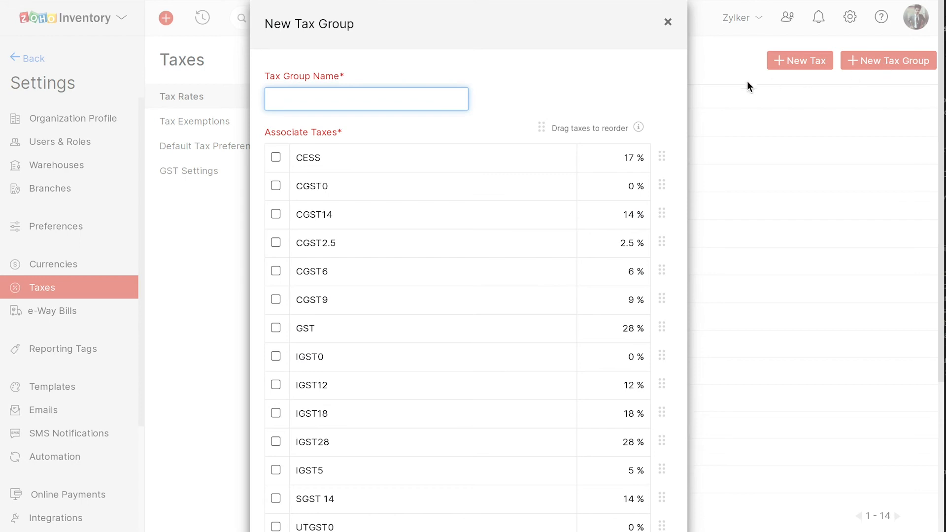
pyautogui.write('Motor Vehicle')
pyautogui.click(276, 157)
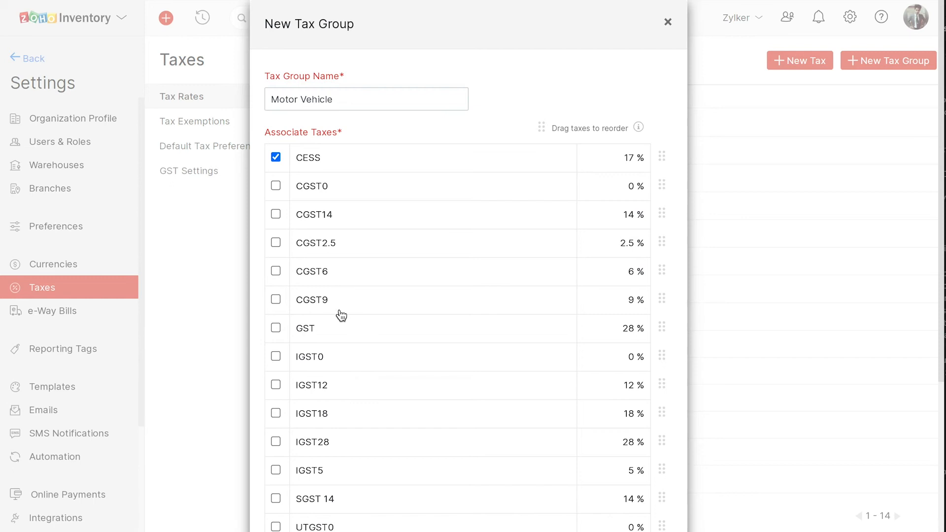
pyautogui.click(276, 498)
pyautogui.scroll(-4, 401, 488)
pyautogui.click(281, 491)
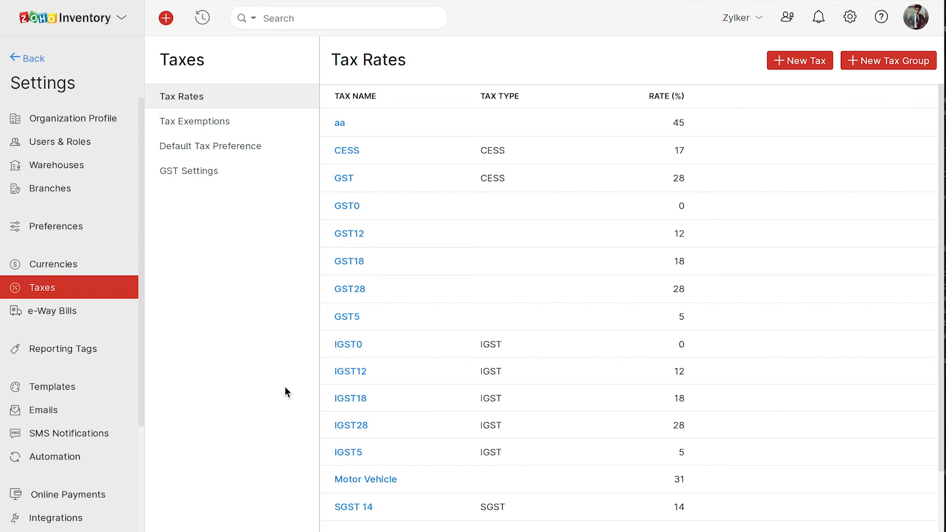
# Step: Add a customer tax exemption with the reason Non-Profit Organization
pyautogui.click(213, 124)
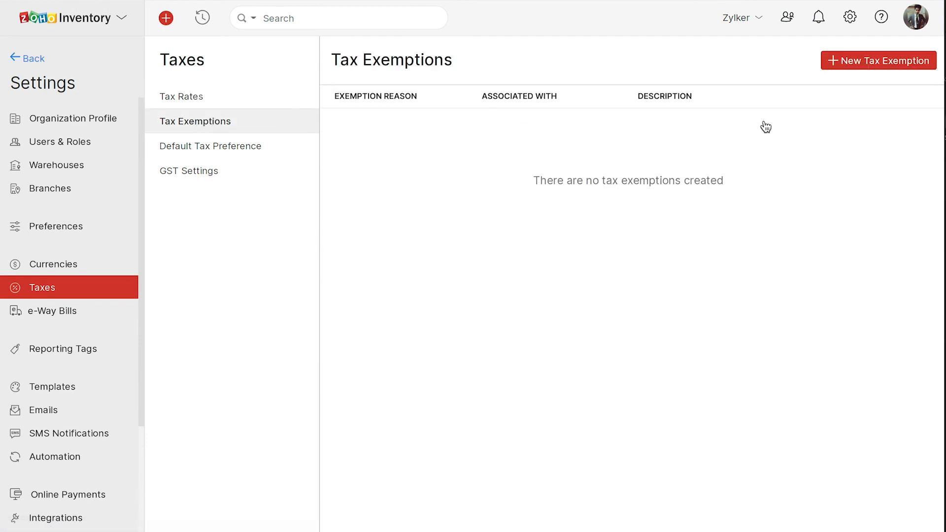
pyautogui.click(865, 67)
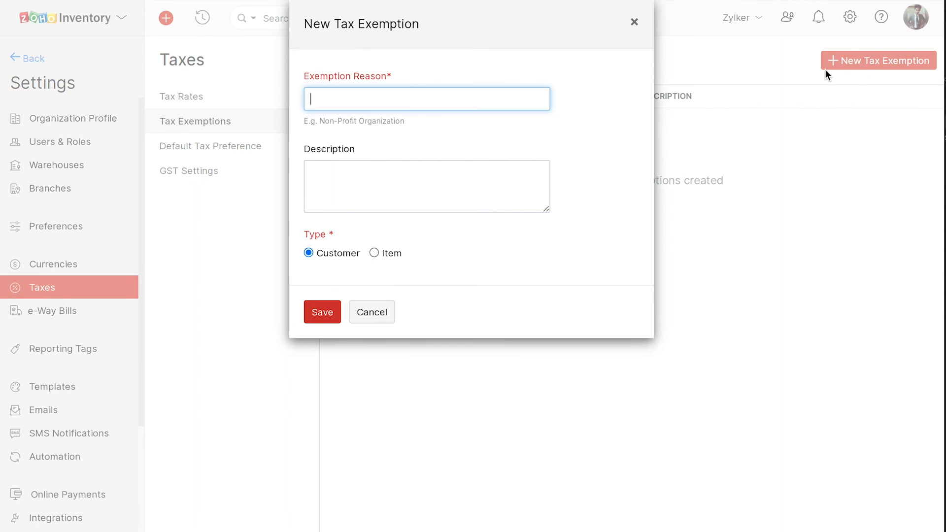
pyautogui.write('Non-Profit Organization')
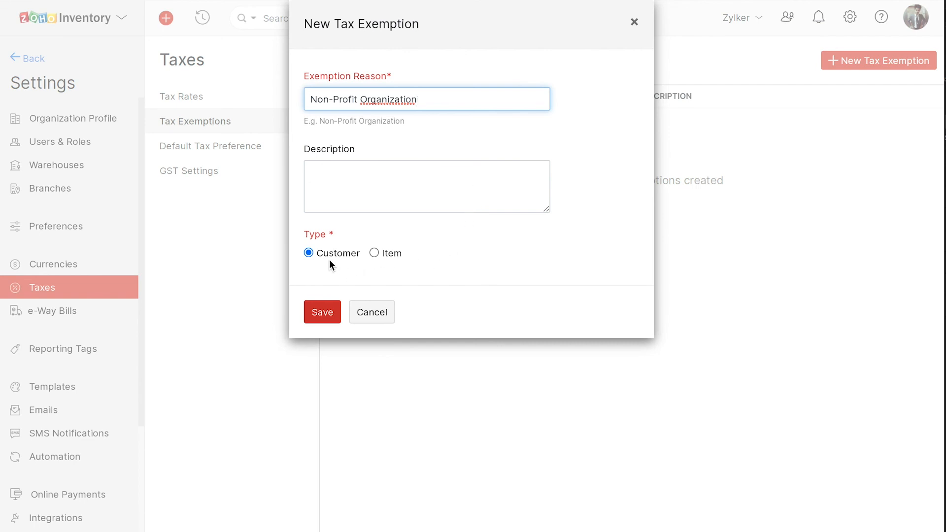
pyautogui.click(327, 312)
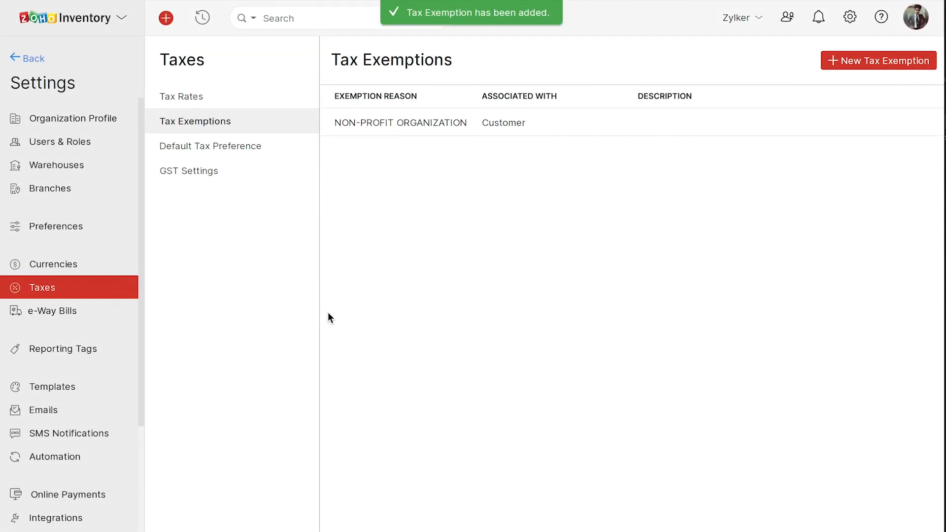